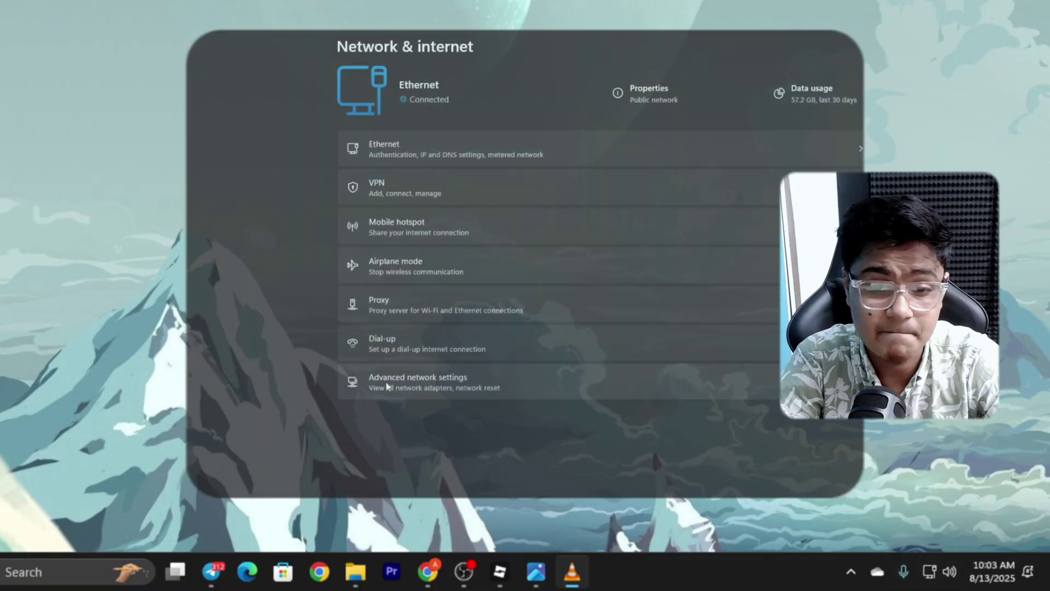
- Enable the Wi-Fi adapter in Advanced network settings, then close Settings
{"action": "left_click", "coordinate": [490, 383]}
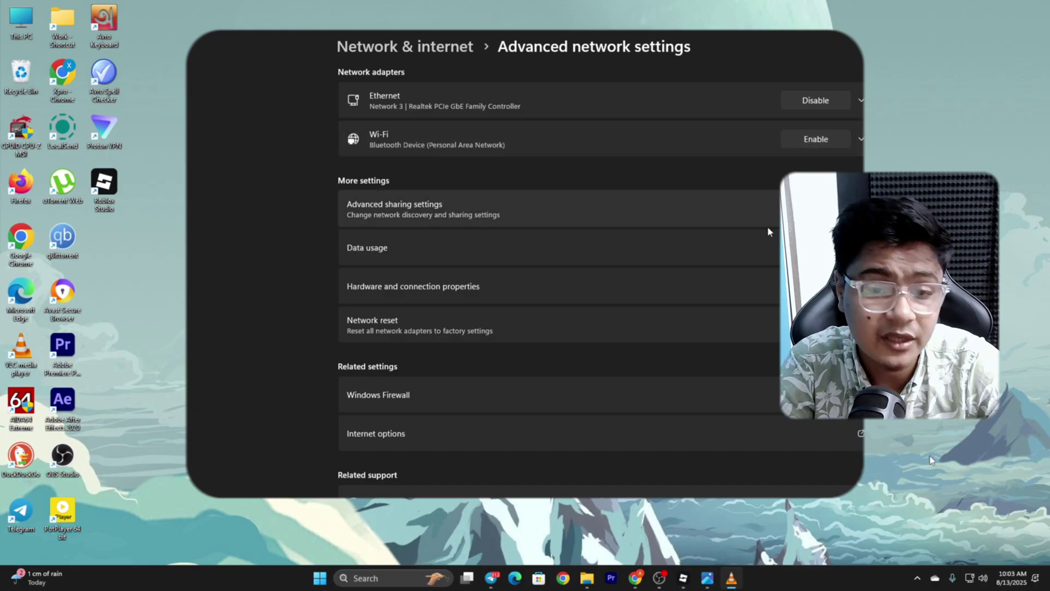
{"action": "left_click", "coordinate": [815, 139]}
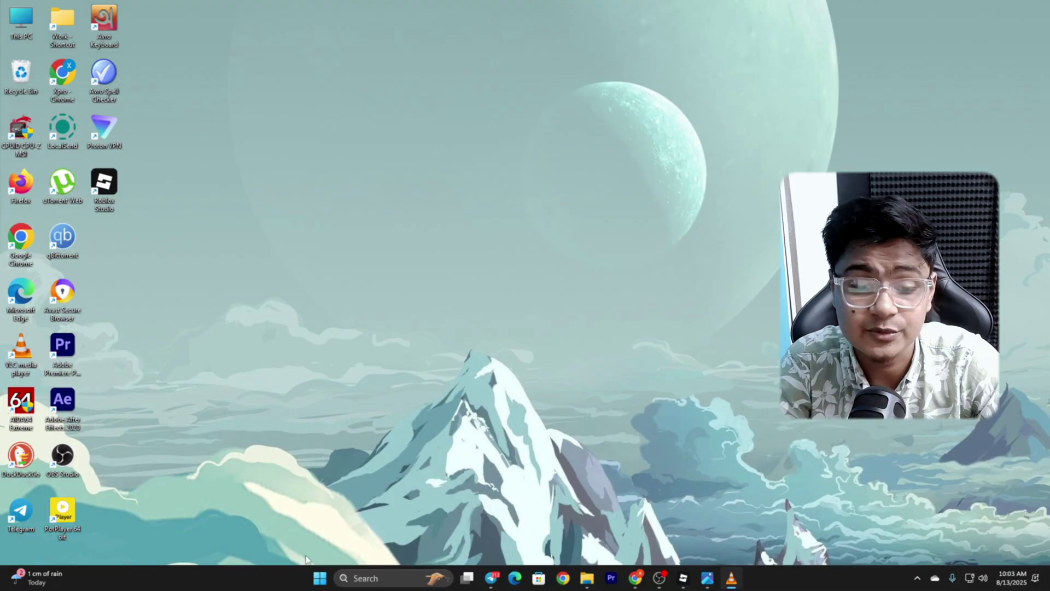
- Reopen Settings and go to System > Troubleshoot > Other troubleshooters
{"action": "right_click", "coordinate": [321, 578]}
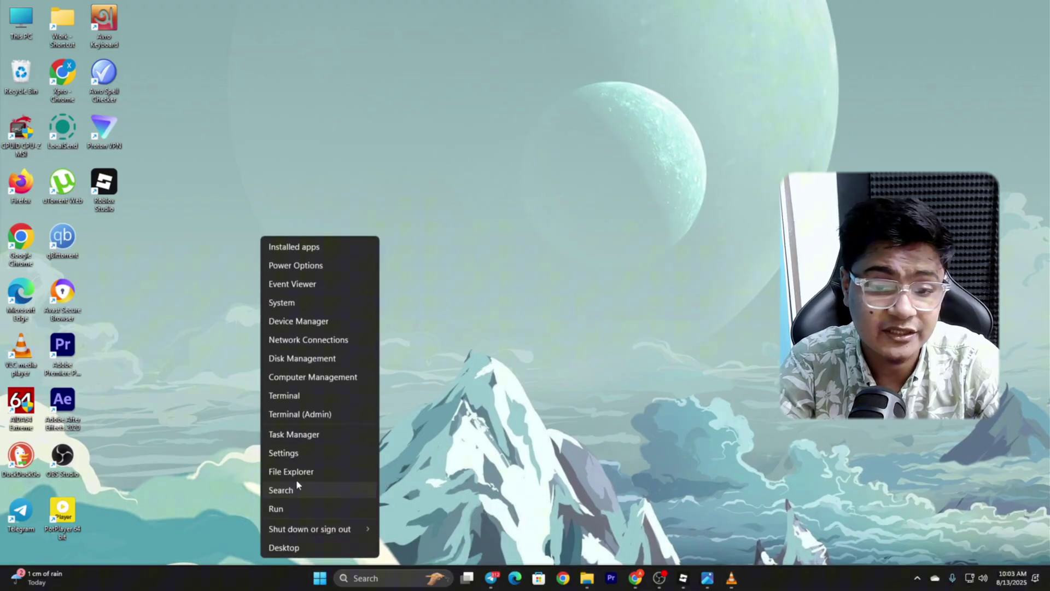
{"action": "left_click", "coordinate": [284, 302]}
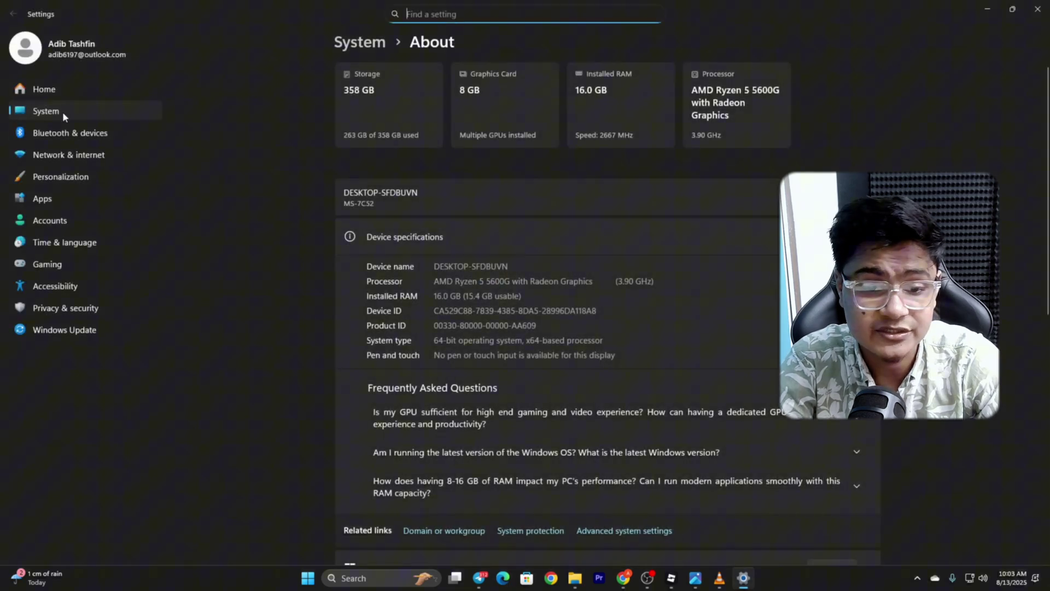
{"action": "left_click", "coordinate": [62, 112]}
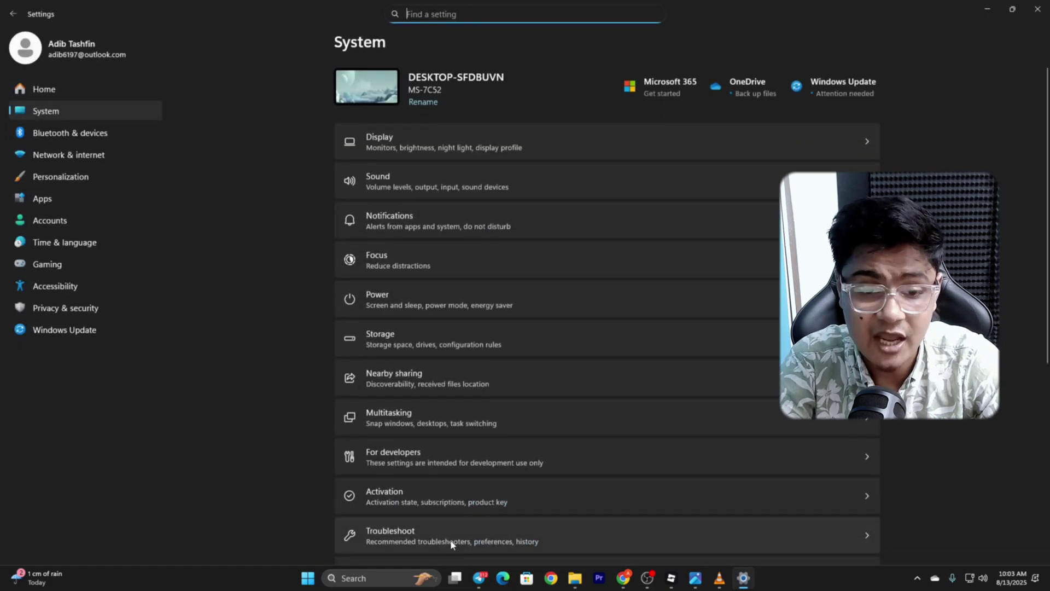
{"action": "left_click", "coordinate": [451, 539]}
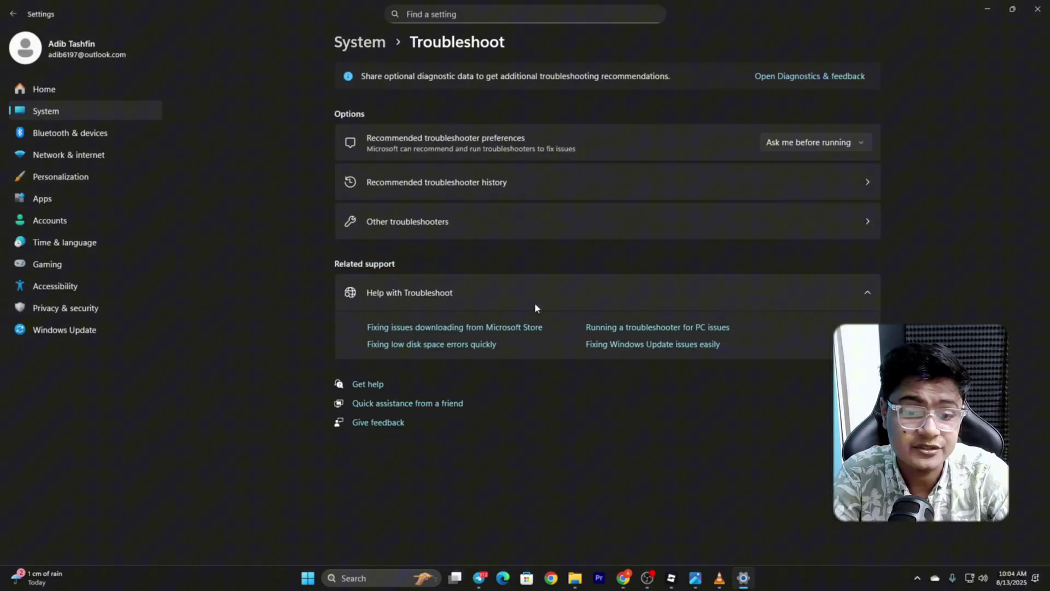
{"action": "left_click", "coordinate": [539, 230]}
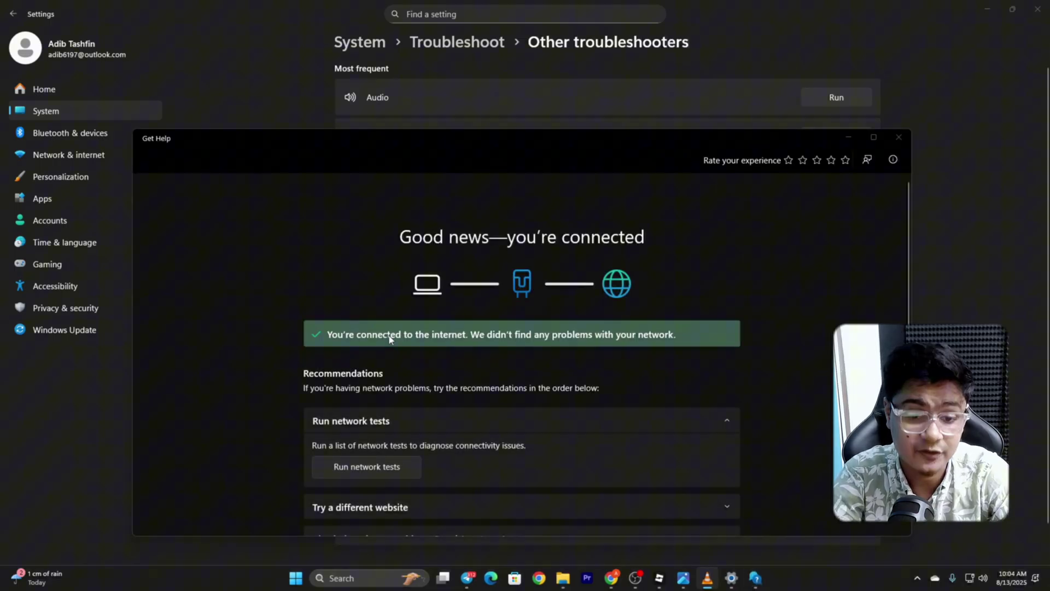
{"action": "scroll", "coordinate": [391, 338], "scroll_direction": "down", "scroll_amount": 3}
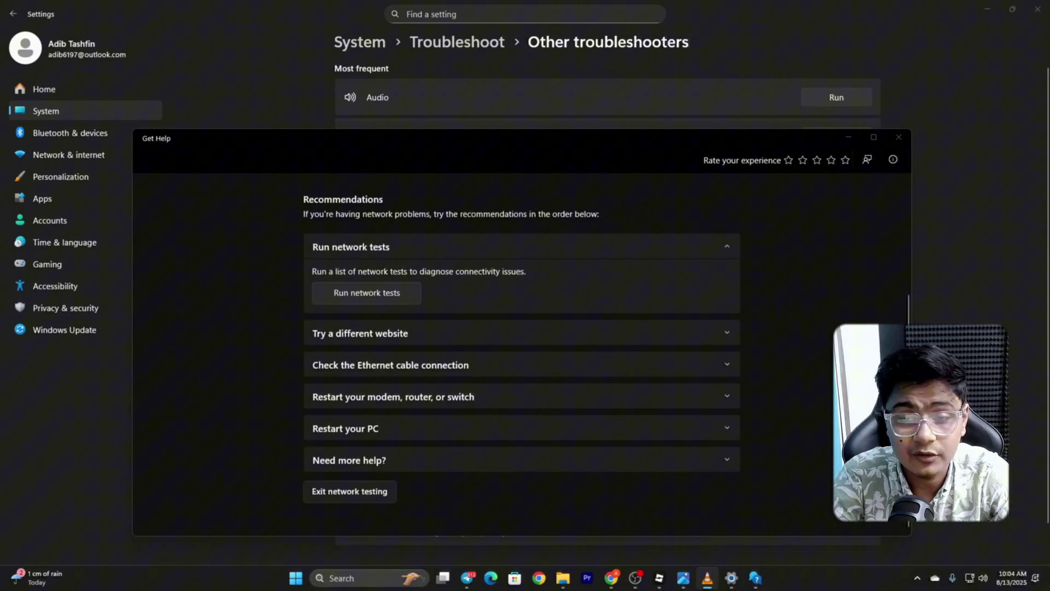
{"action": "scroll", "coordinate": [439, 334], "scroll_direction": "up", "scroll_amount": 3}
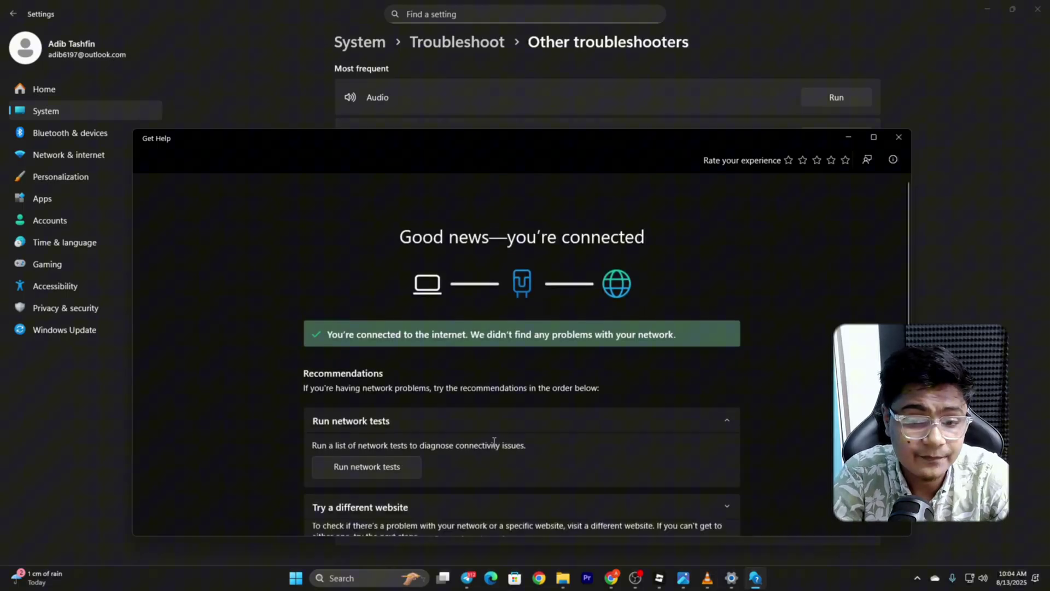
{"action": "scroll", "coordinate": [389, 506], "scroll_direction": "down", "scroll_amount": 3}
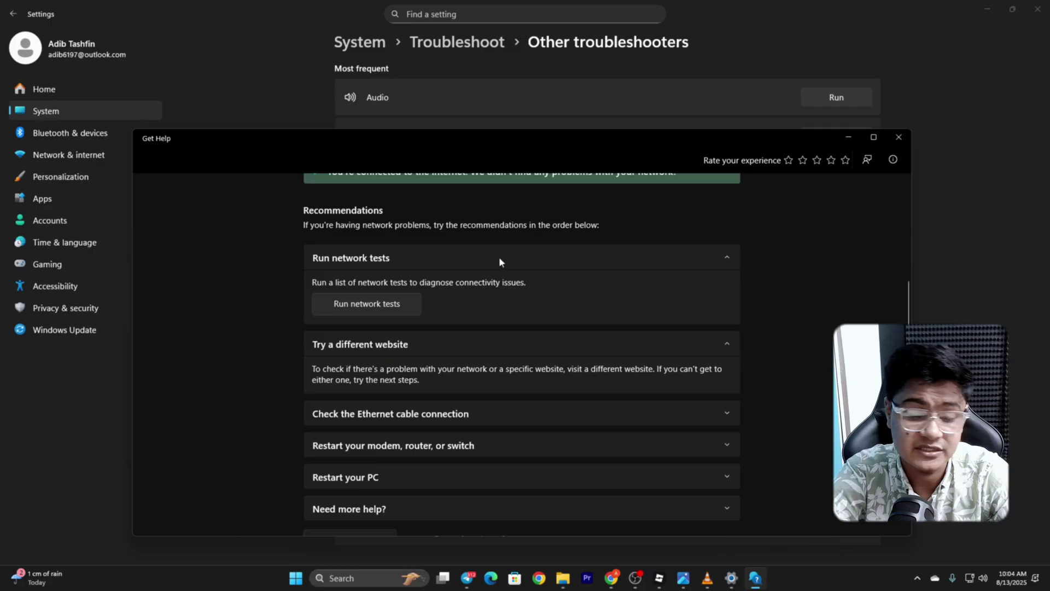
{"action": "scroll", "coordinate": [657, 386], "scroll_direction": "down", "scroll_amount": 1}
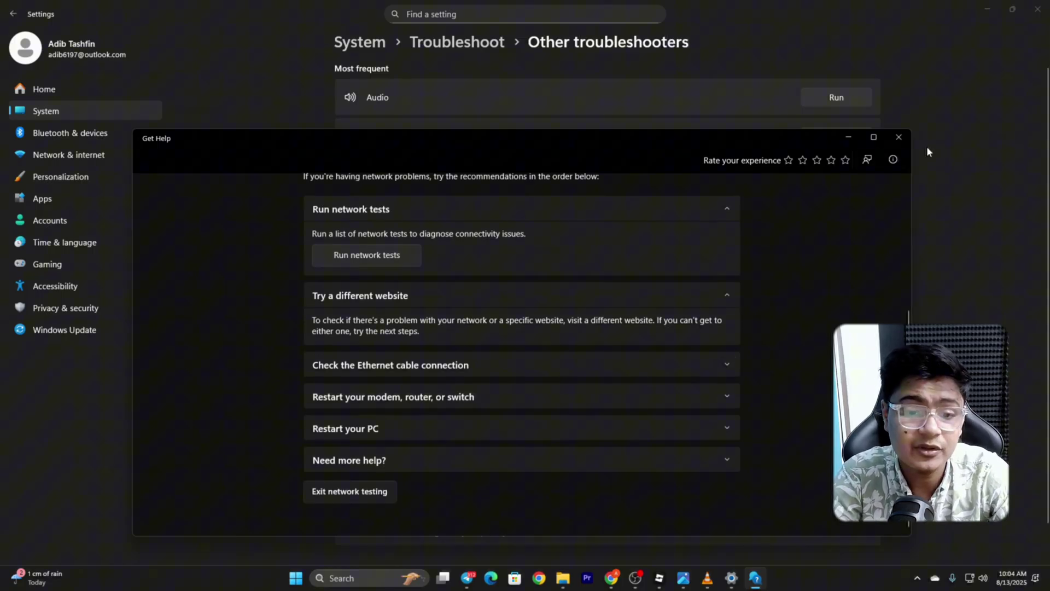
- Close the Get Help window after reviewing the network troubleshooter results
{"action": "left_click", "coordinate": [897, 141]}
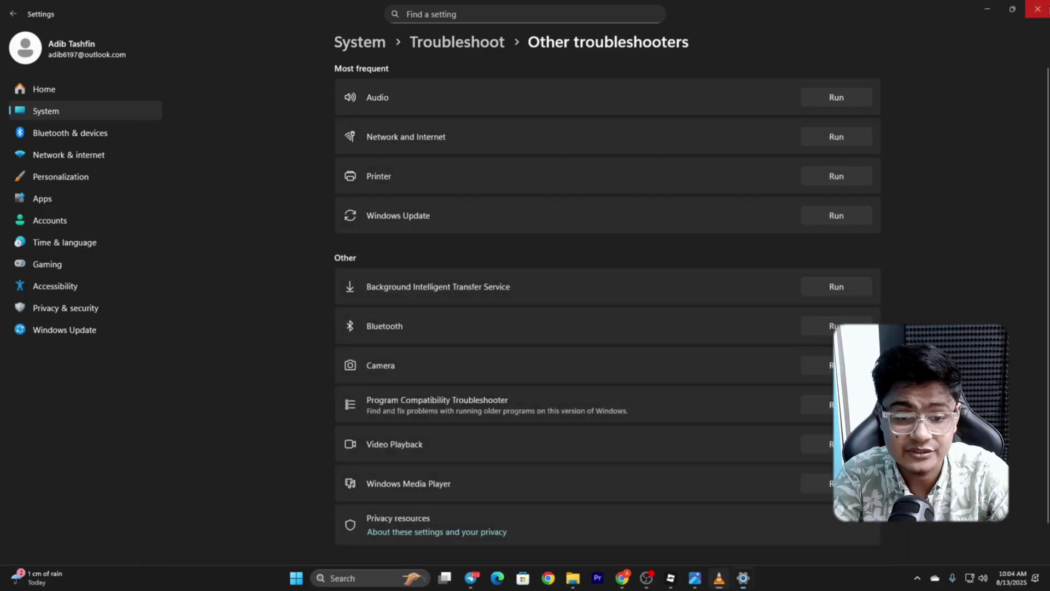
- Restart Settings, disable Wi-Fi under Network & internet > Advanced network settings, then close Settings
{"action": "left_click", "coordinate": [1033, 10]}
{"action": "right_click", "coordinate": [322, 579]}
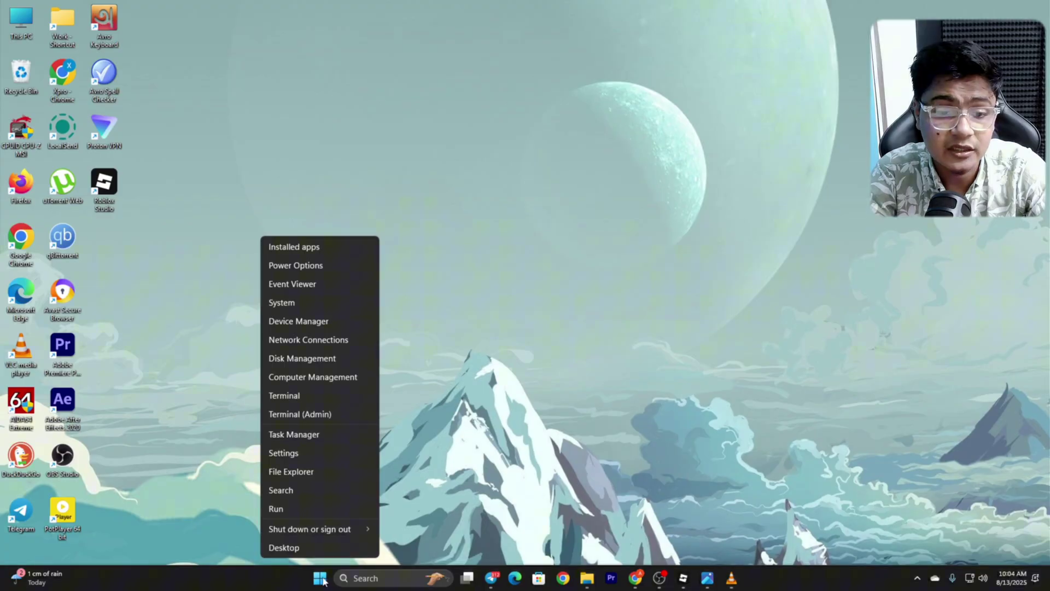
{"action": "left_click", "coordinate": [282, 454]}
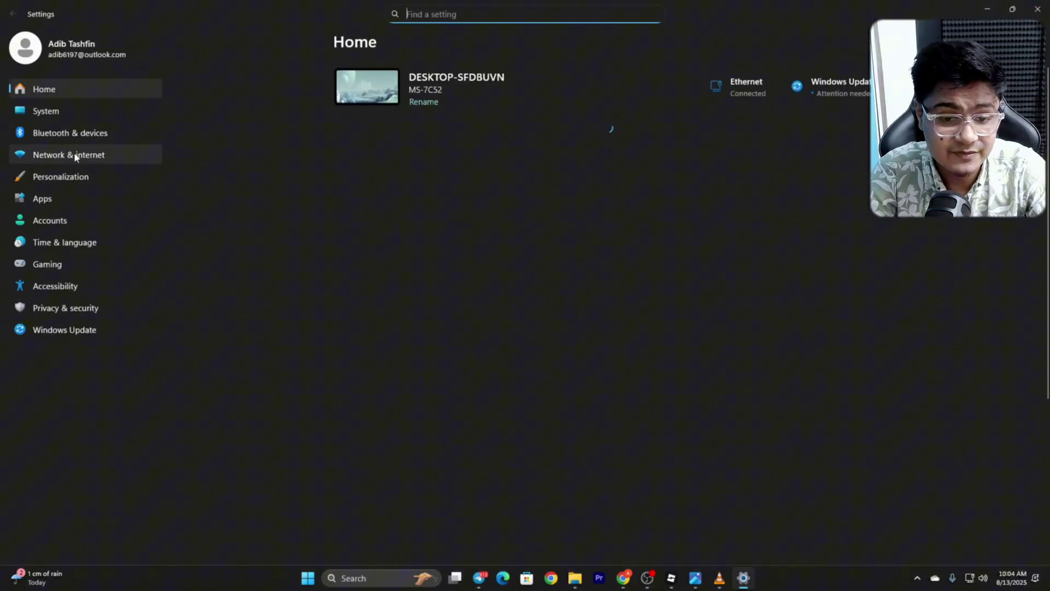
{"action": "left_click", "coordinate": [77, 153]}
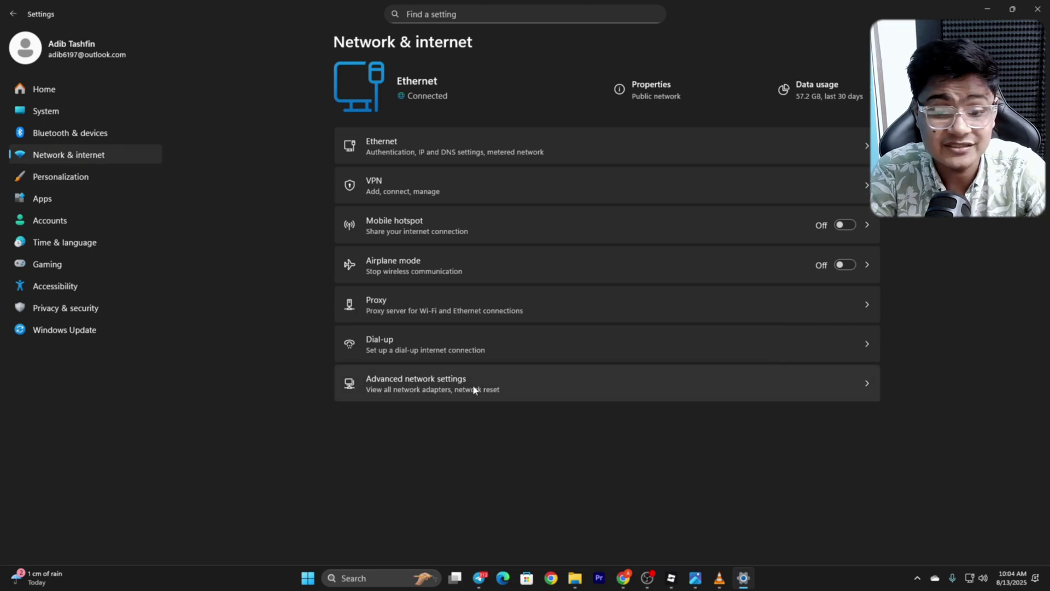
{"action": "left_click", "coordinate": [490, 389]}
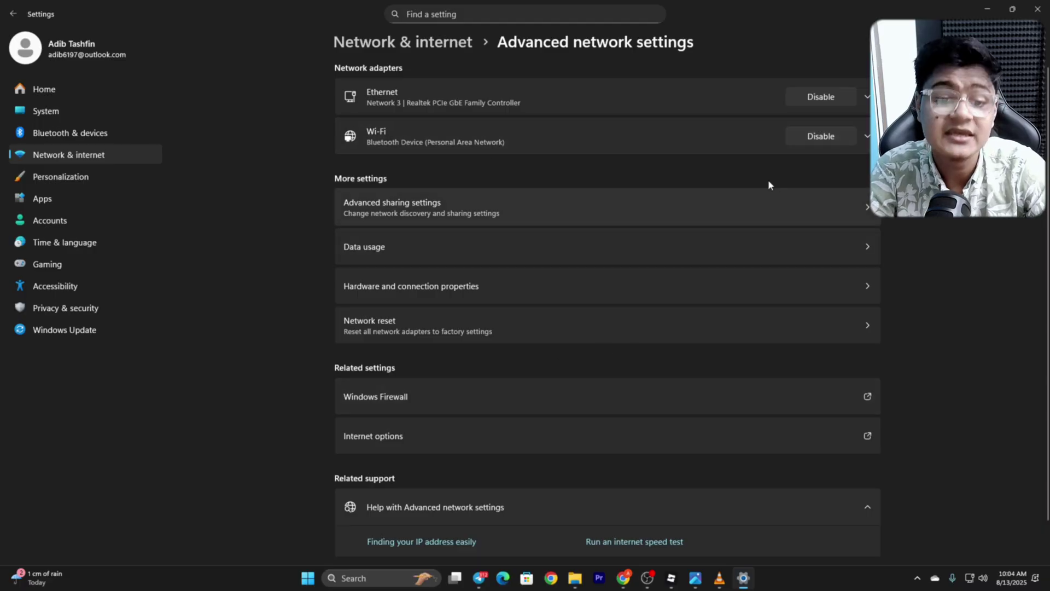
{"action": "left_click", "coordinate": [815, 138]}
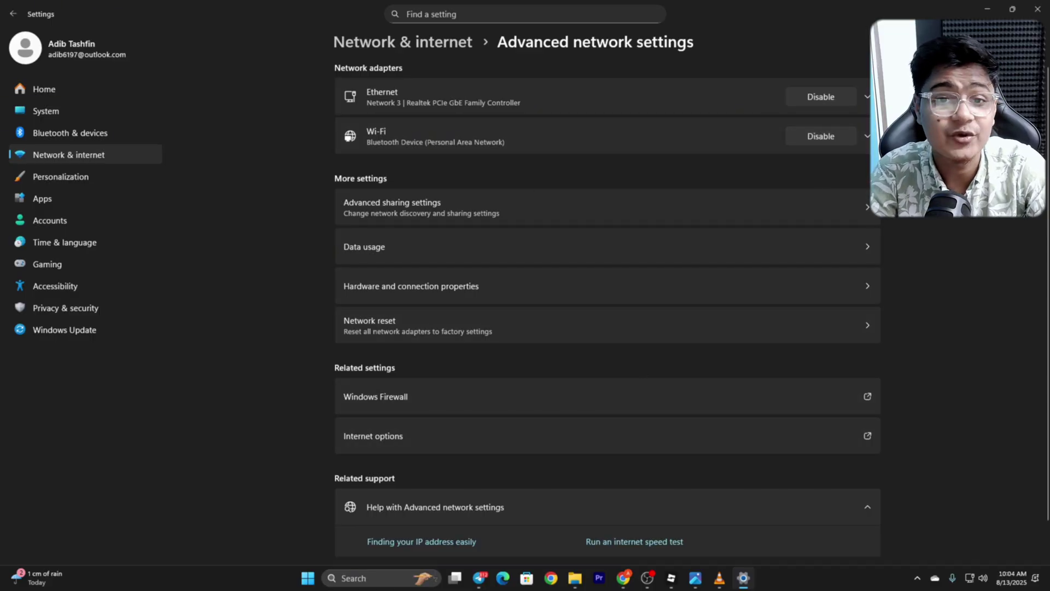
{"action": "left_click", "coordinate": [1042, 7]}
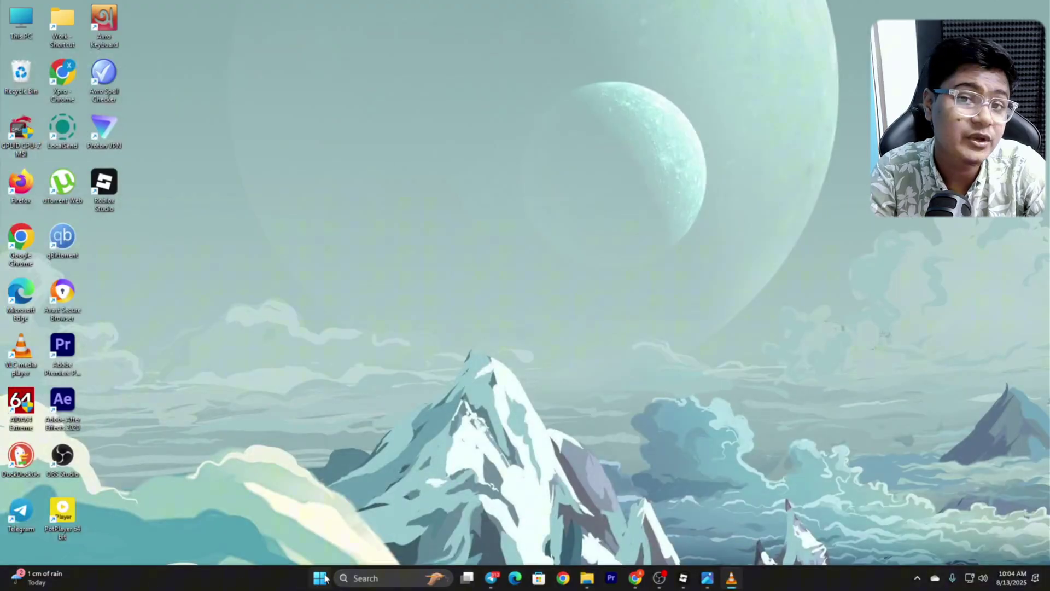
{"action": "right_click", "coordinate": [321, 577]}
{"action": "mouse_move", "coordinate": [310, 529]}
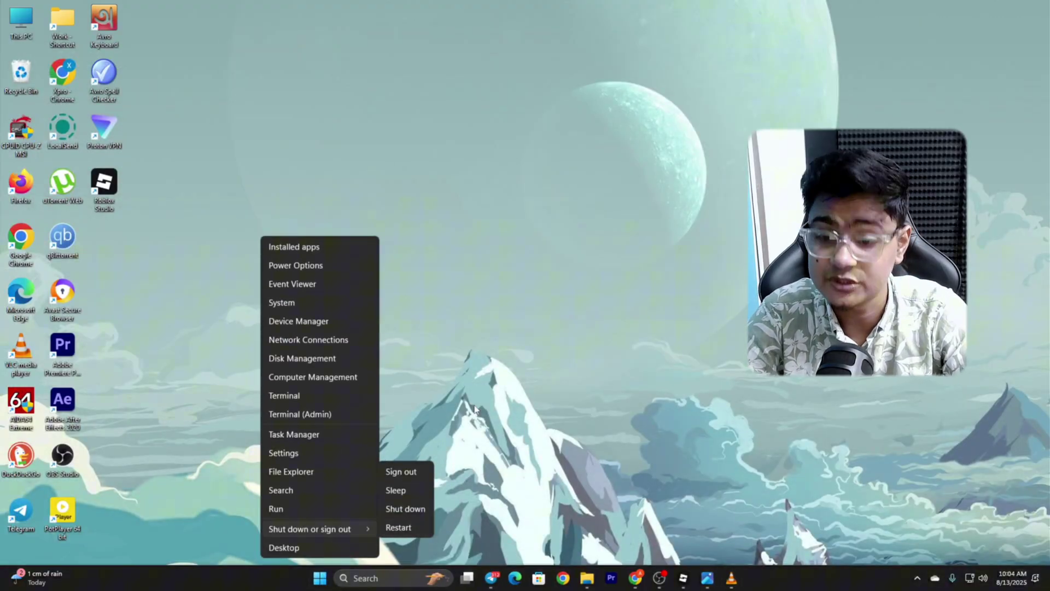
{"action": "left_click", "coordinate": [511, 363]}
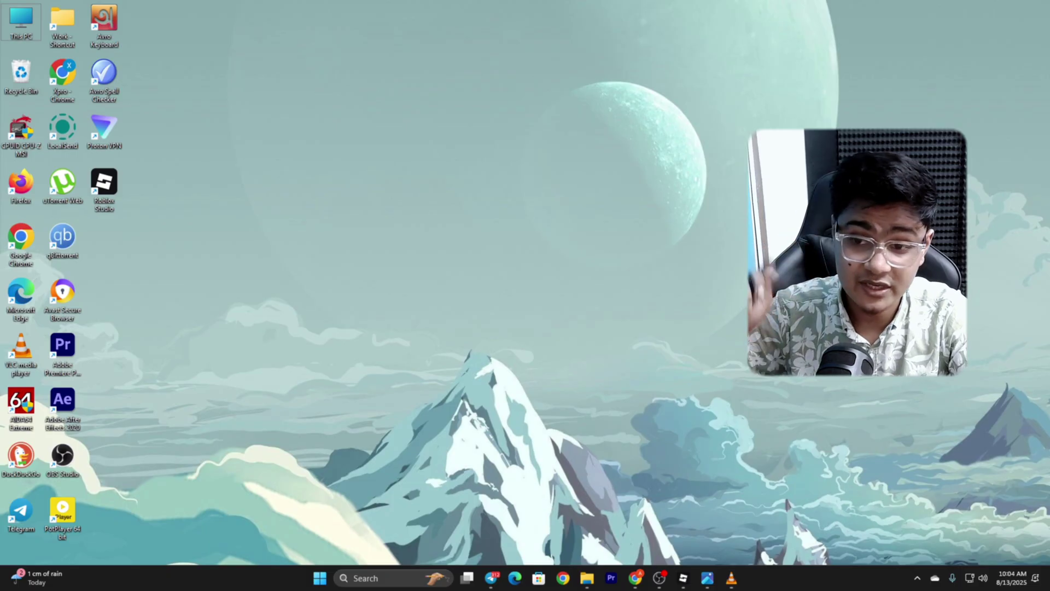